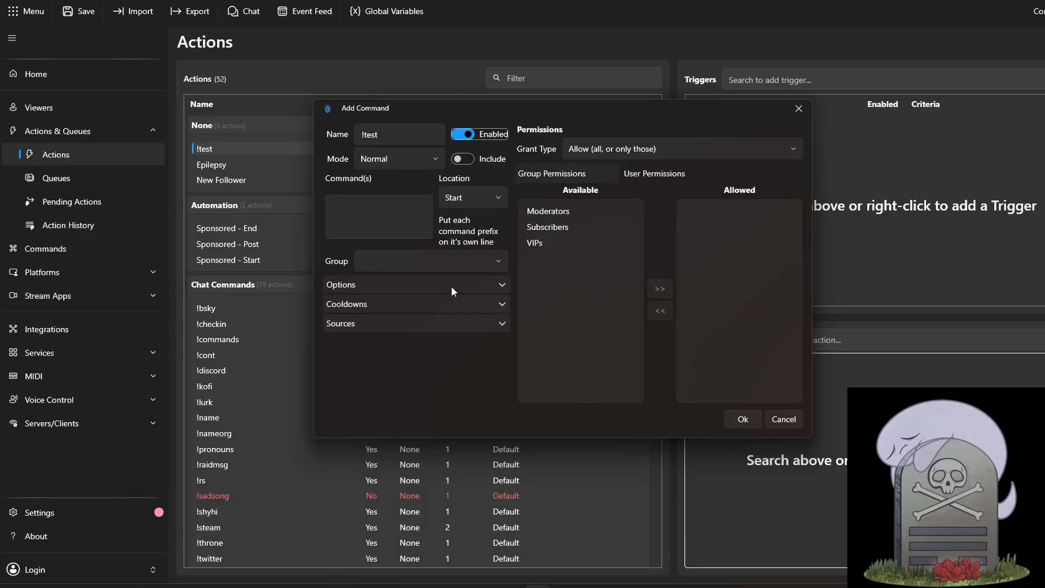
Define the new command's prefix as !test and add it as the Command Triggered trigger of the !test action
{"action": "left_click", "coordinate": [413, 229]}
{"action": "type", "text": "!test"}
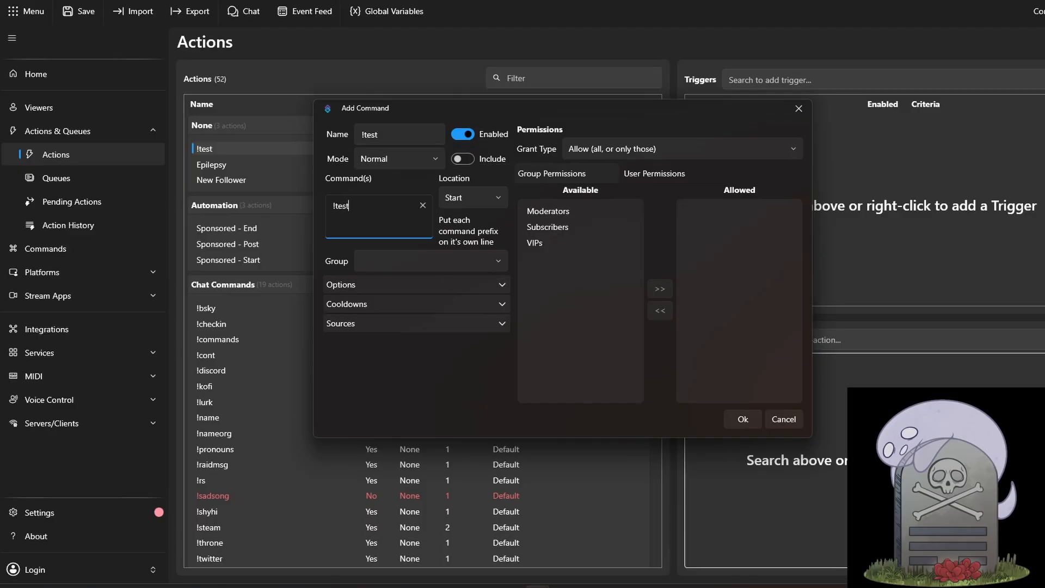
{"action": "left_click", "coordinate": [747, 425]}
{"action": "left_click", "coordinate": [659, 297]}
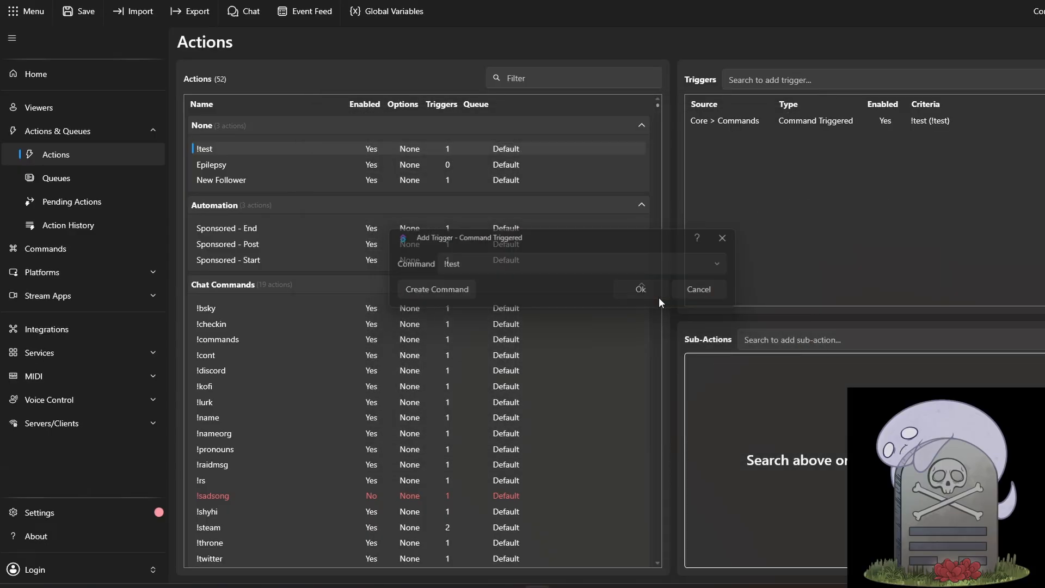
Add a Twitch Get User Info for Target sub-action to the !test action with %broadcastUser% as the user login
{"action": "right_click", "coordinate": [817, 412]}
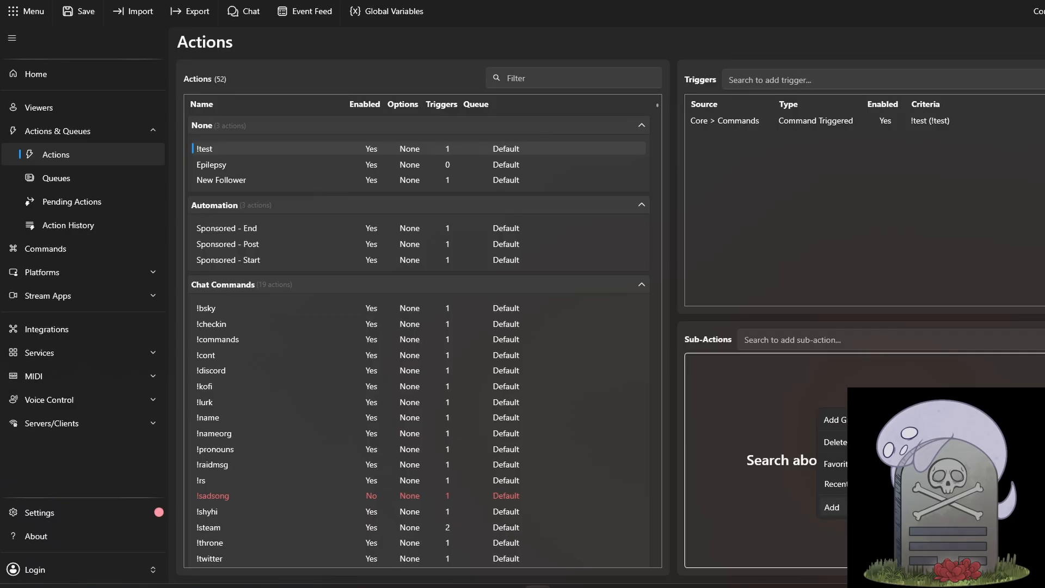
{"action": "mouse_move", "coordinate": [860, 508]}
{"action": "mouse_move", "coordinate": [944, 468]}
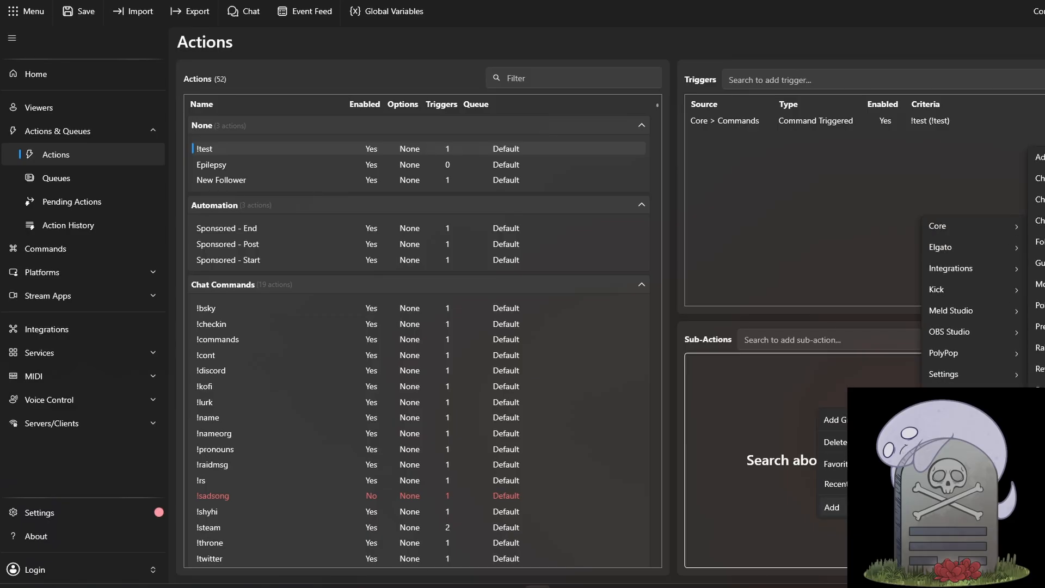
{"action": "left_click", "coordinate": [1038, 453]}
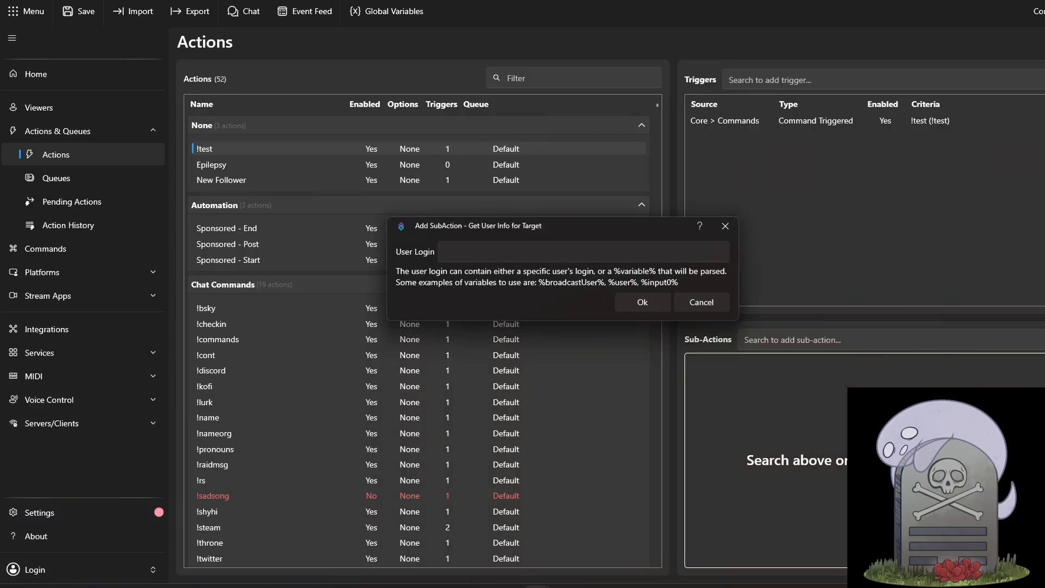
{"action": "left_click", "coordinate": [540, 248]}
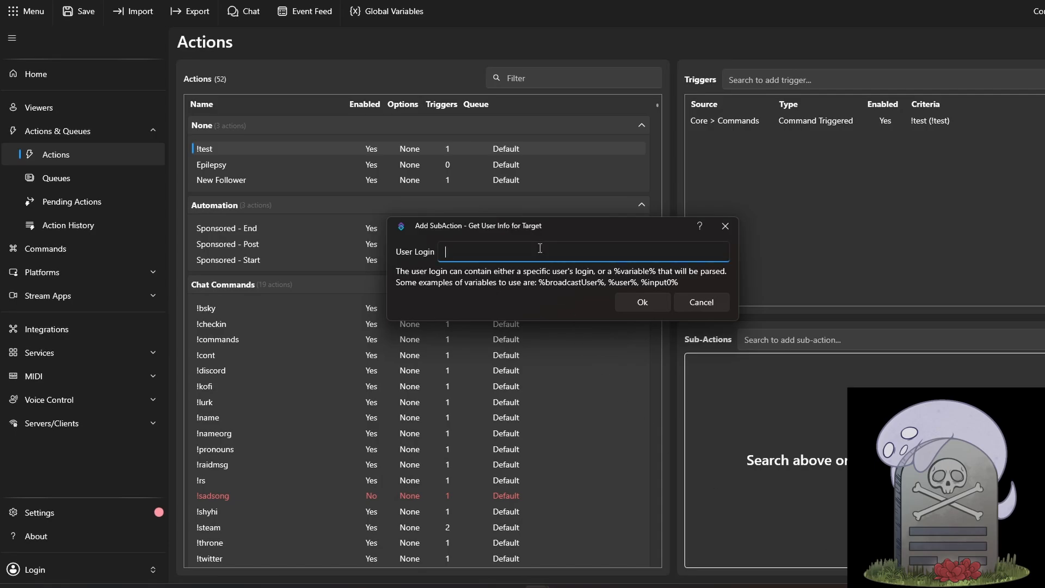
{"action": "type", "text": "%broadcastUser%"}
{"action": "left_click", "coordinate": [640, 303]}
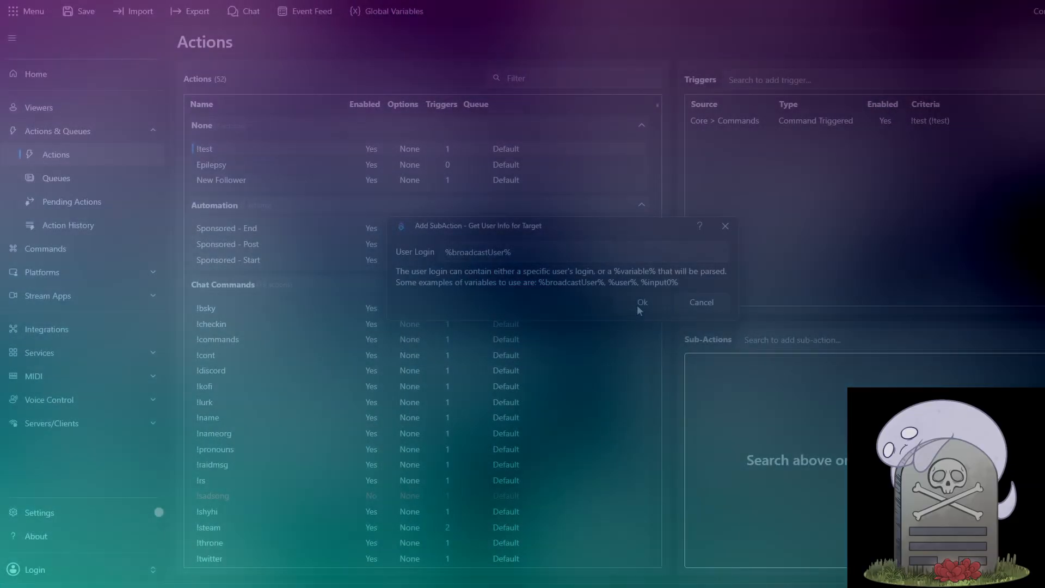
{"action": "left_click", "coordinate": [640, 305]}
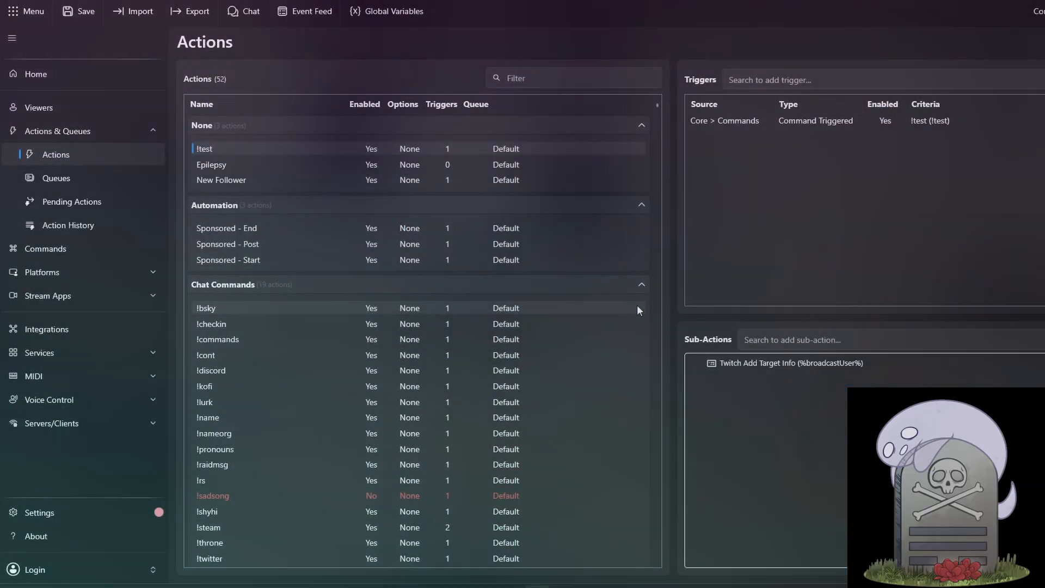
Add an Execute C# Code sub-action, replacing the placeholder comment with pasted code that sends a Steam store search link for the current game to chat
{"action": "right_click", "coordinate": [789, 443]}
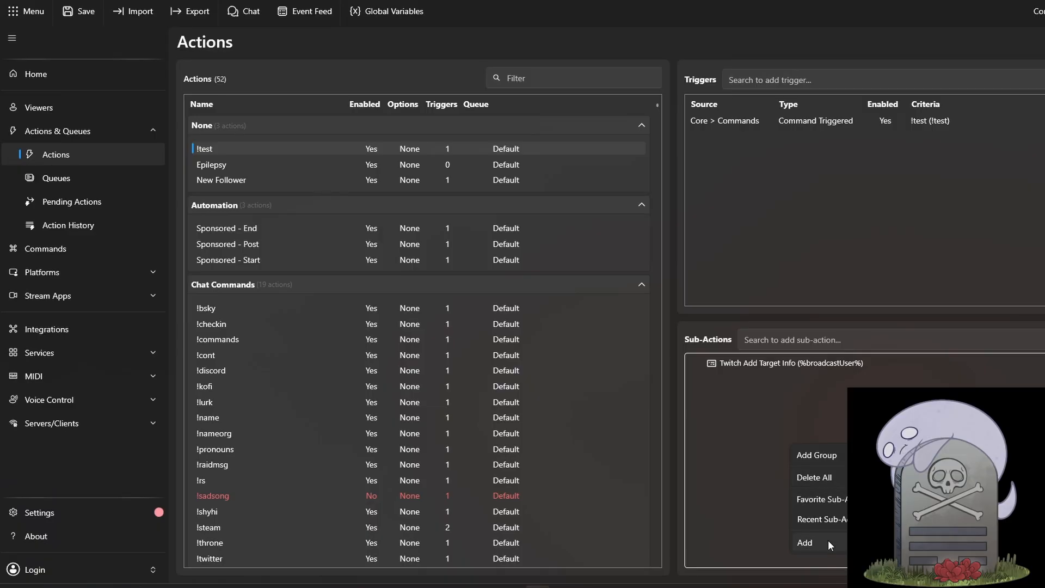
{"action": "mouse_move", "coordinate": [828, 540]}
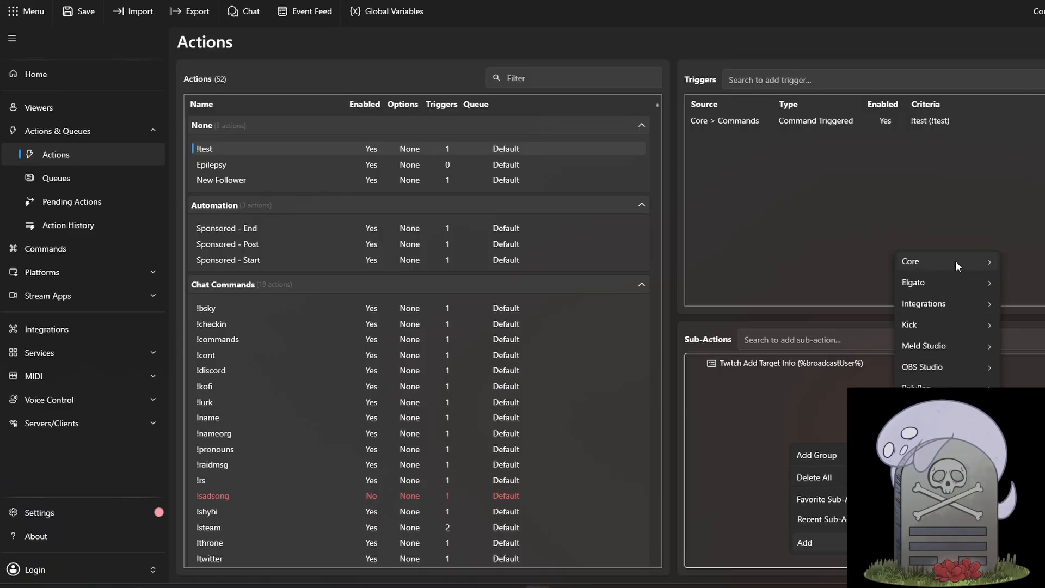
{"action": "mouse_move", "coordinate": [956, 260]}
{"action": "mouse_move", "coordinate": [1026, 238]}
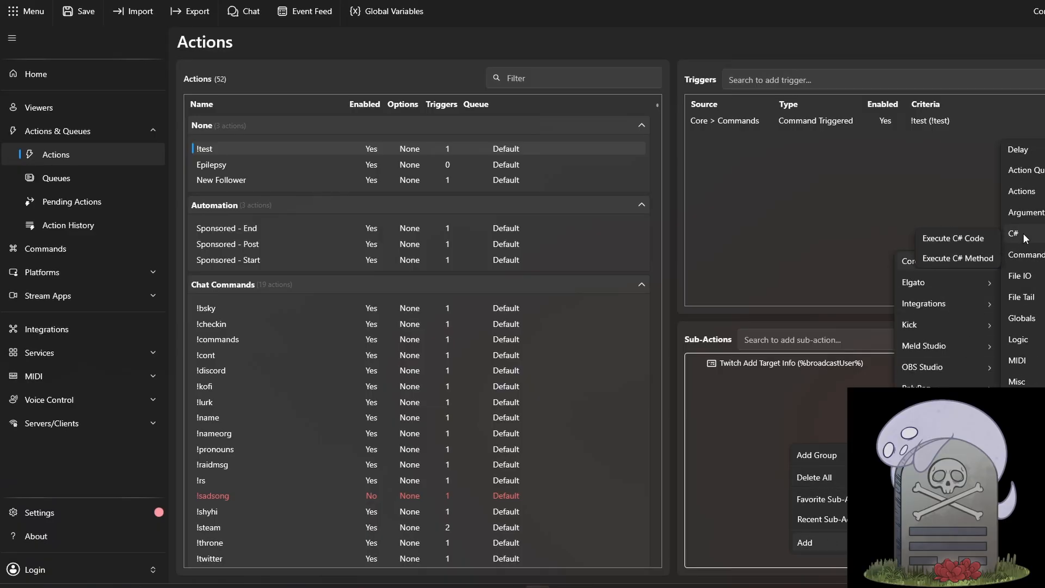
{"action": "left_click", "coordinate": [973, 240]}
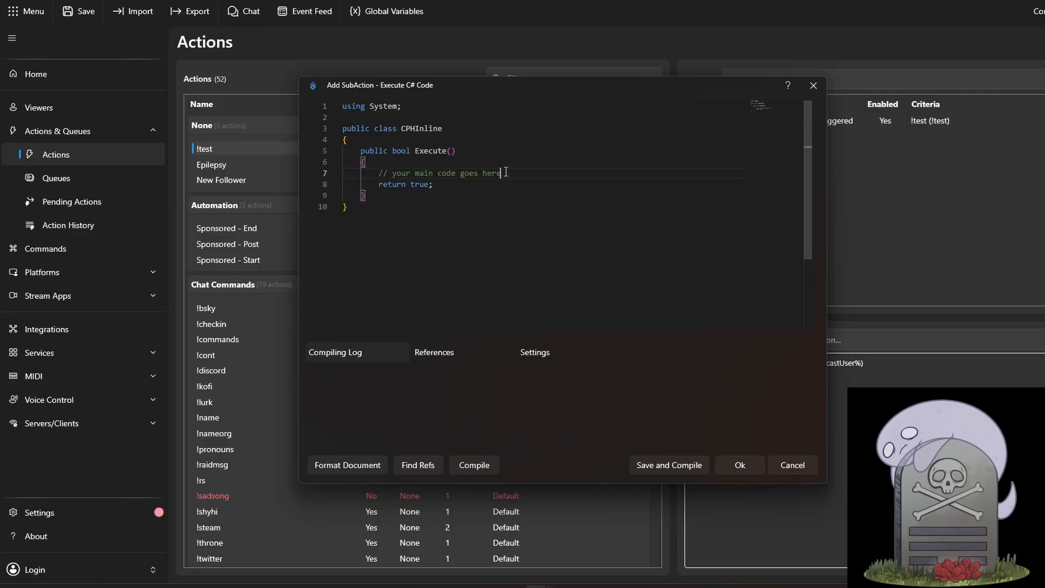
{"action": "left_click_drag", "start_coordinate": [502, 173], "coordinate": [380, 173]}
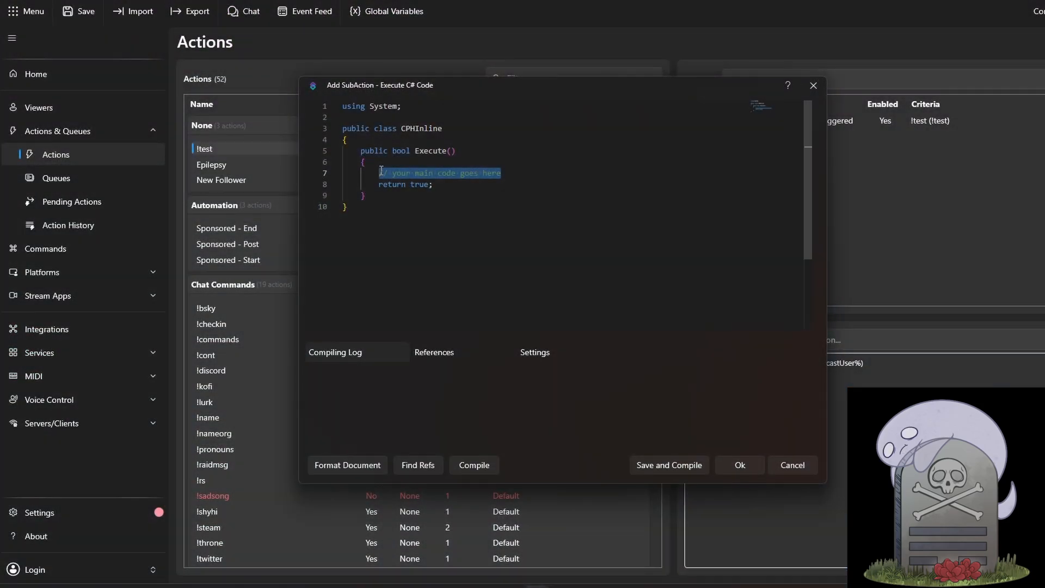
{"action": "key", "text": "ctrl+v"}
Review the pasted C# code through the SendMessage call, compile it and save the sub-action
{"action": "scroll", "coordinate": [510, 203], "scroll_direction": "down", "scroll_amount": 1}
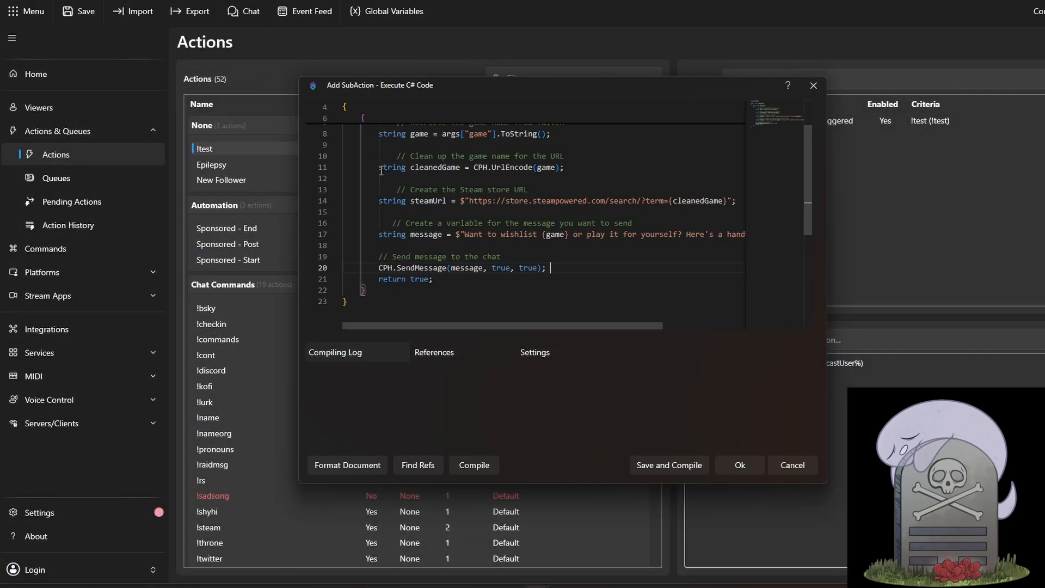
{"action": "scroll", "coordinate": [650, 259], "scroll_direction": "up", "scroll_amount": 3}
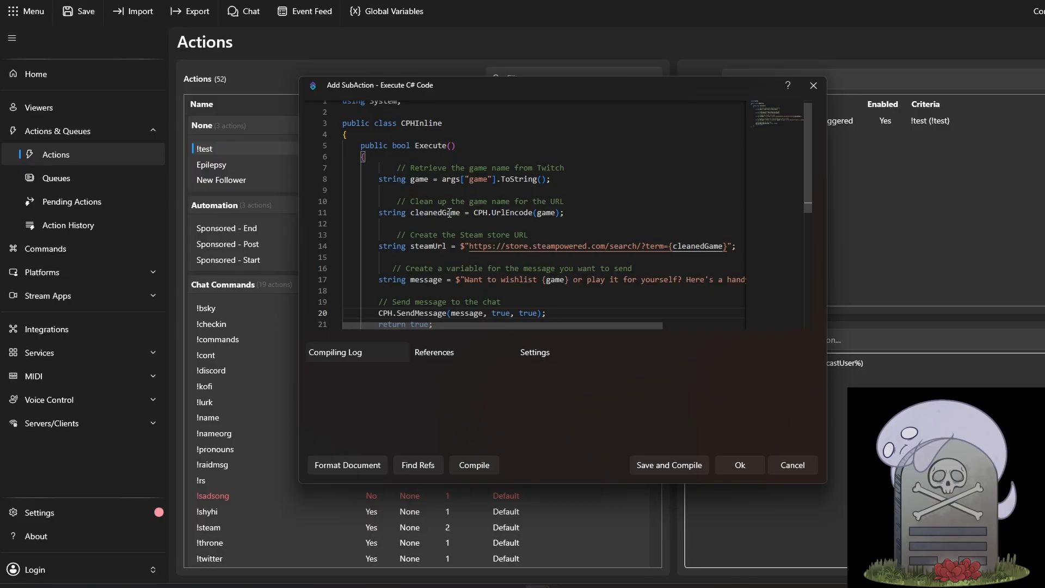
{"action": "scroll", "coordinate": [450, 213], "scroll_direction": "down", "scroll_amount": 2}
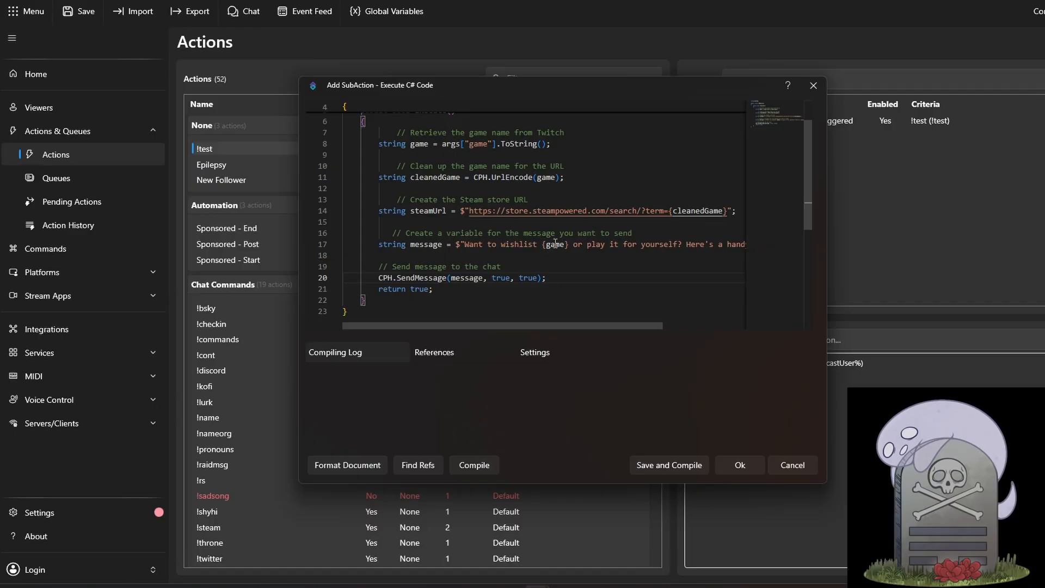
{"action": "scroll", "coordinate": [555, 243], "scroll_direction": "right", "scroll_amount": 5}
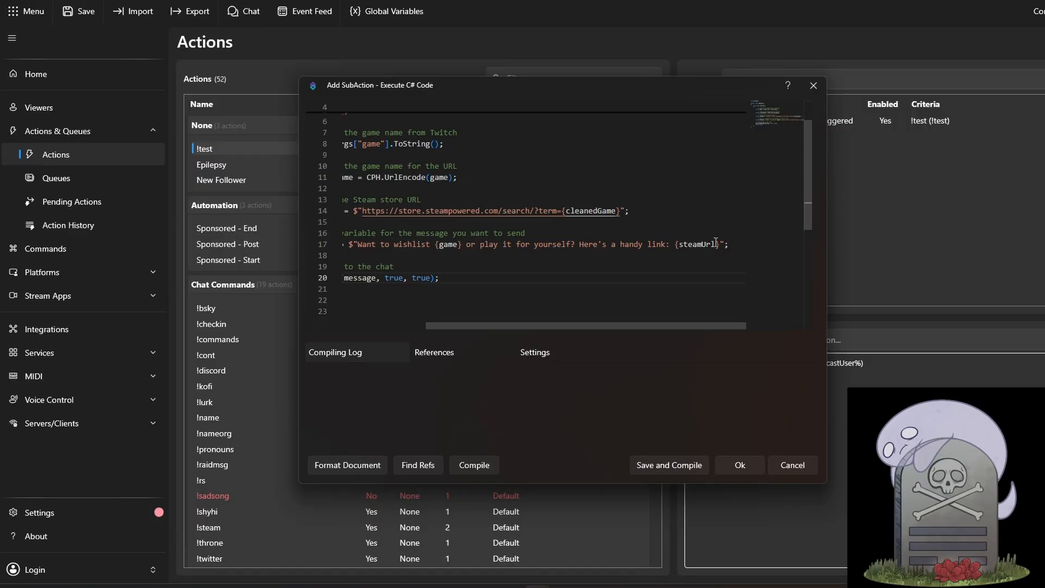
{"action": "scroll", "coordinate": [715, 243], "scroll_direction": "left", "scroll_amount": 5}
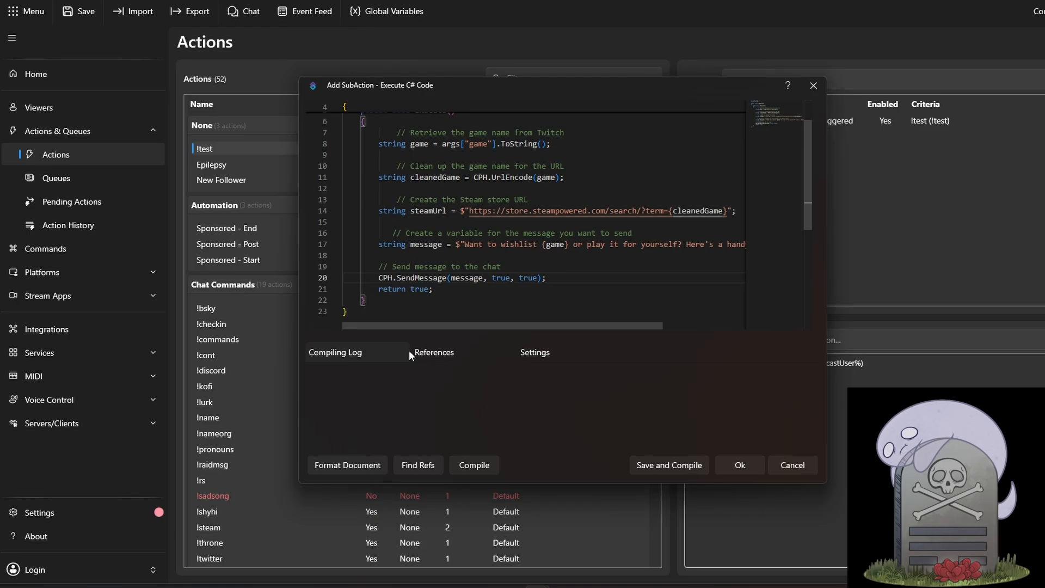
{"action": "left_click", "coordinate": [483, 465]}
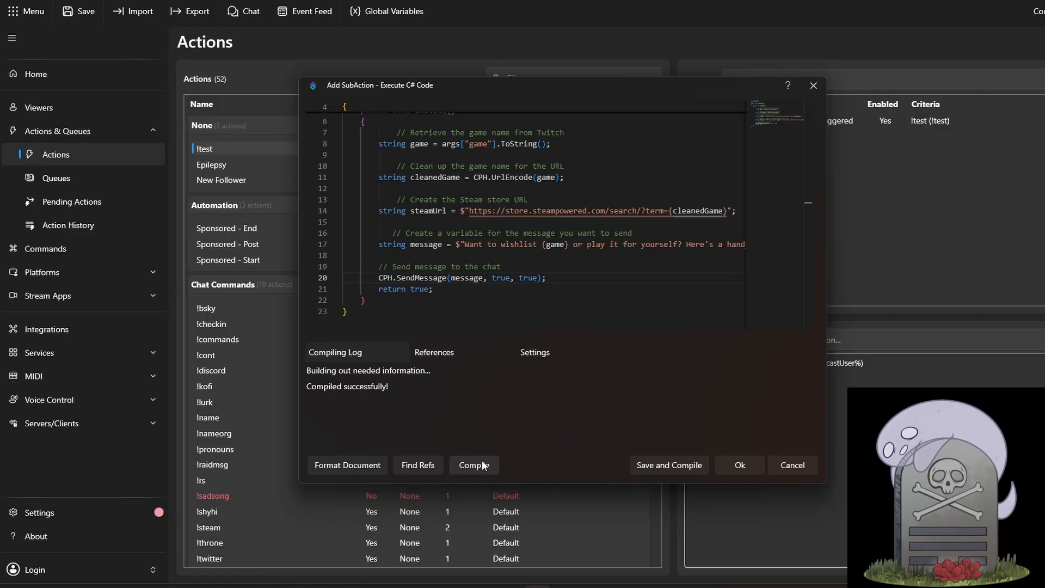
{"action": "left_click", "coordinate": [681, 465]}
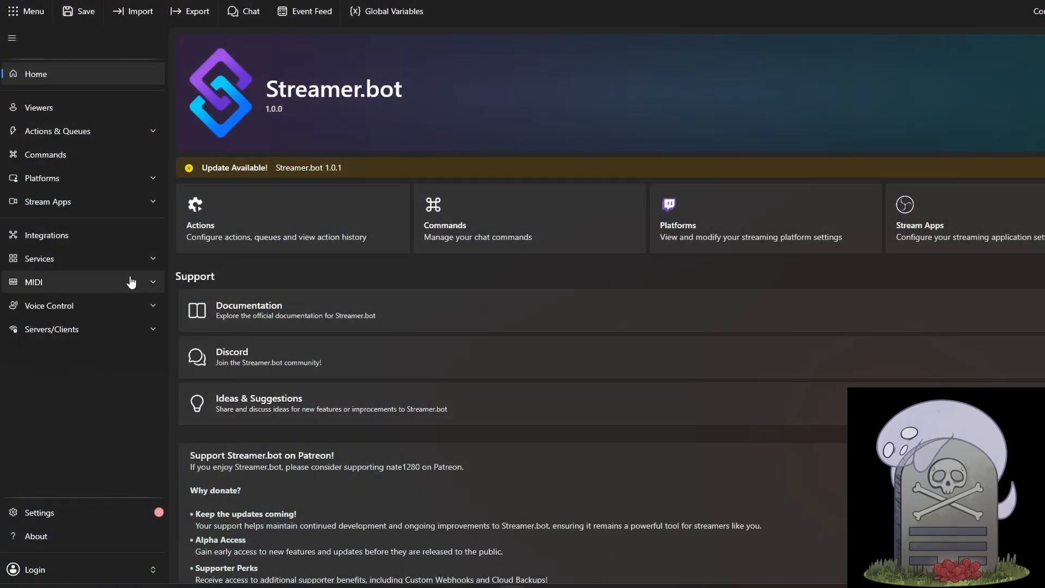
Examine the Sponsored timer in the services and the Sponsored - Start action that enables it
{"action": "left_click", "coordinate": [101, 267]}
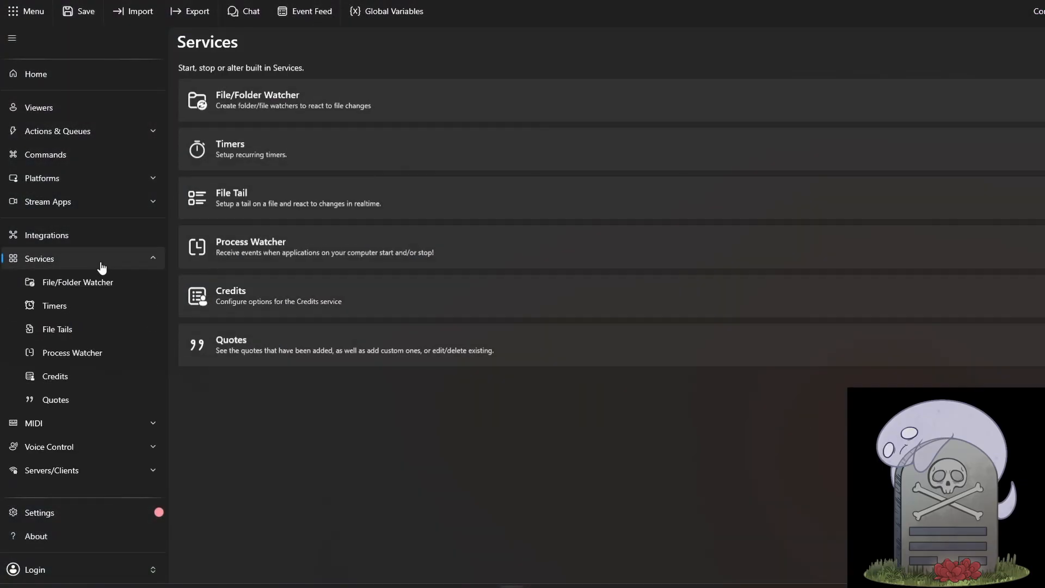
{"action": "left_click", "coordinate": [79, 312]}
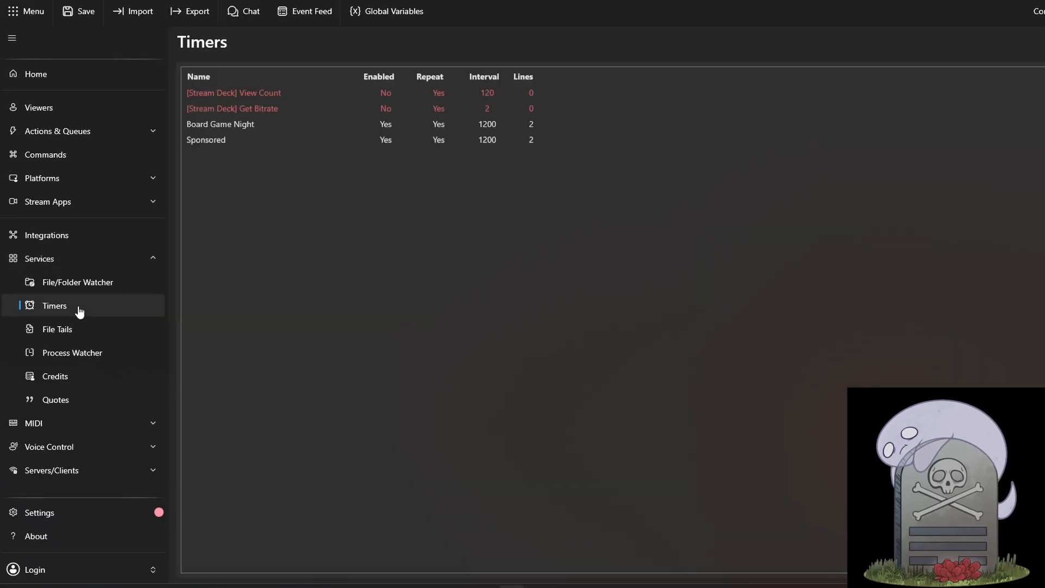
{"action": "double_click", "coordinate": [214, 143]}
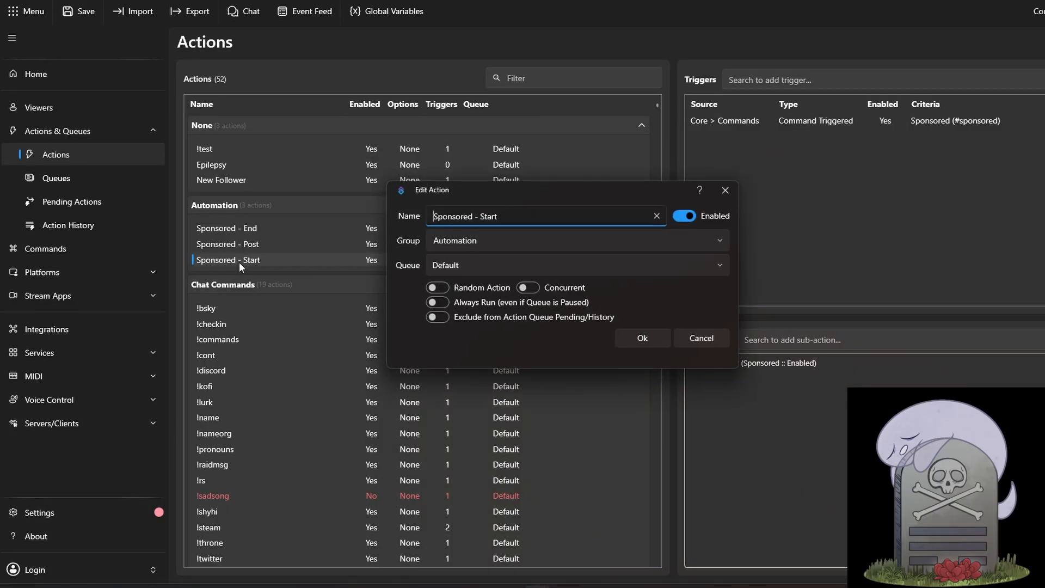
{"action": "left_click", "coordinate": [701, 337]}
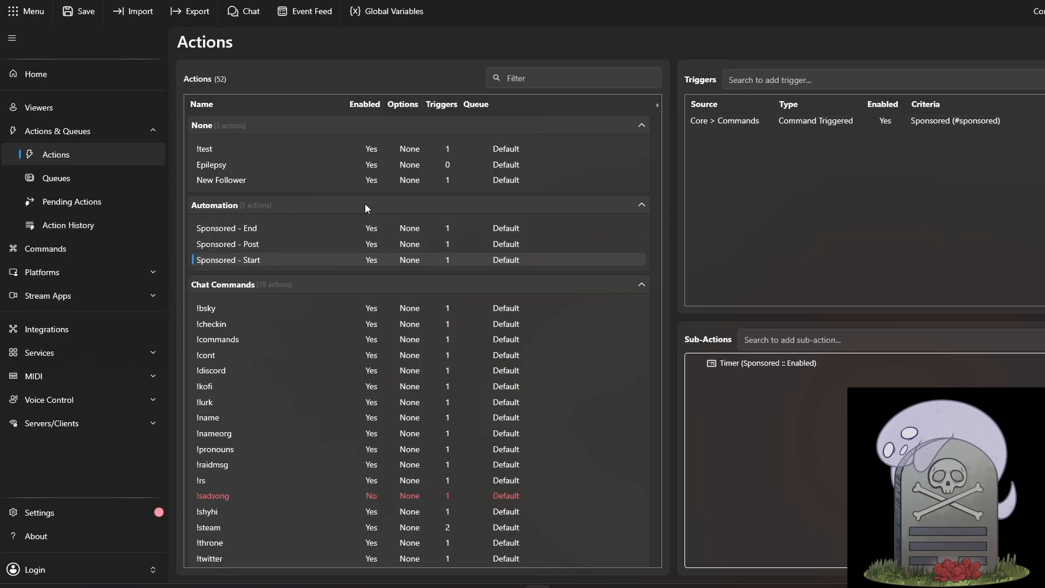
Examine the Sponsored command's settings and user permissions, and inspect the Sponsored - End action
{"action": "left_click", "coordinate": [74, 255]}
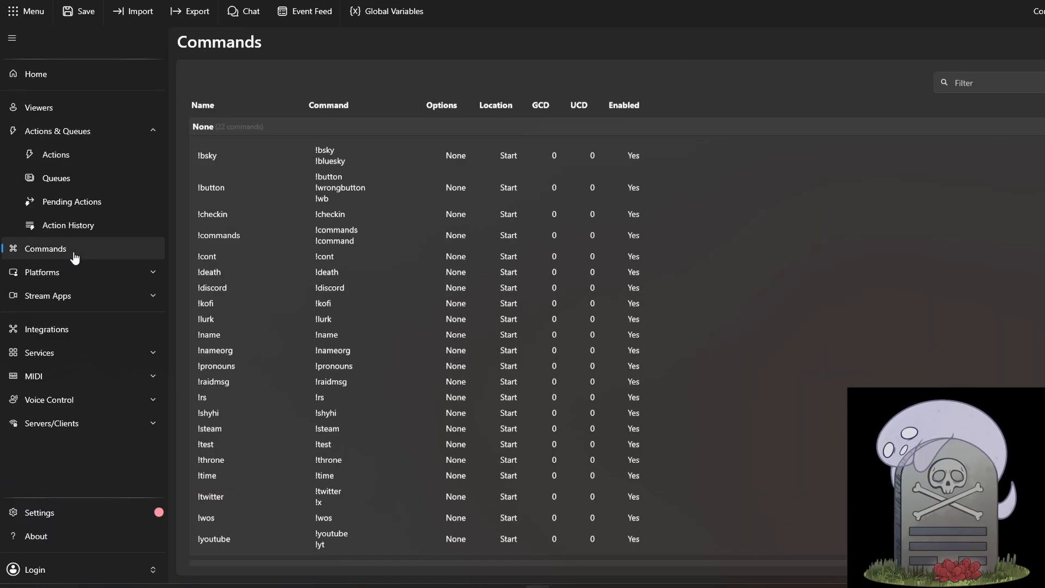
{"action": "scroll", "coordinate": [262, 282], "scroll_direction": "down", "scroll_amount": 3}
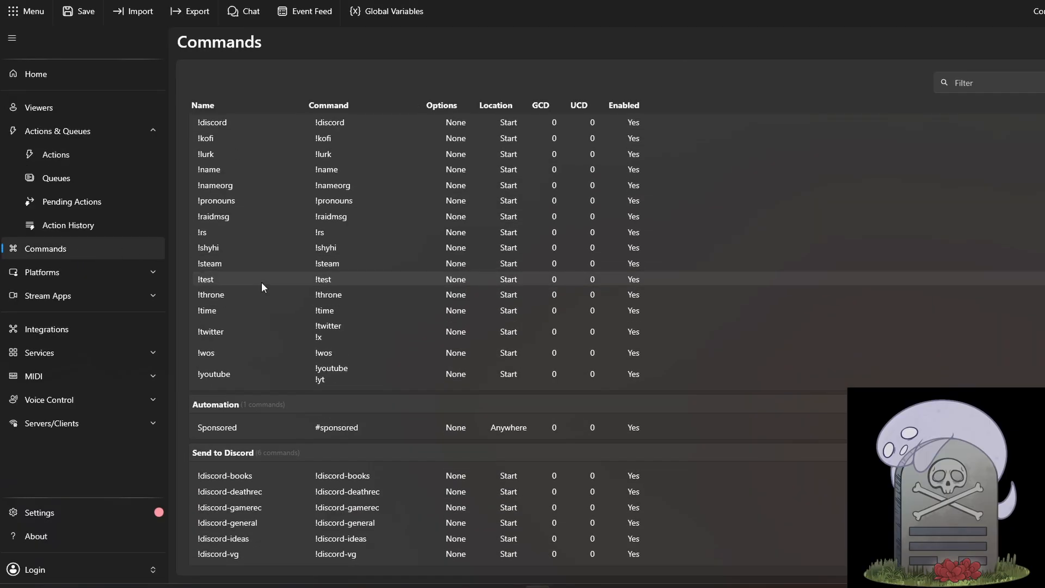
{"action": "left_click", "coordinate": [232, 434]}
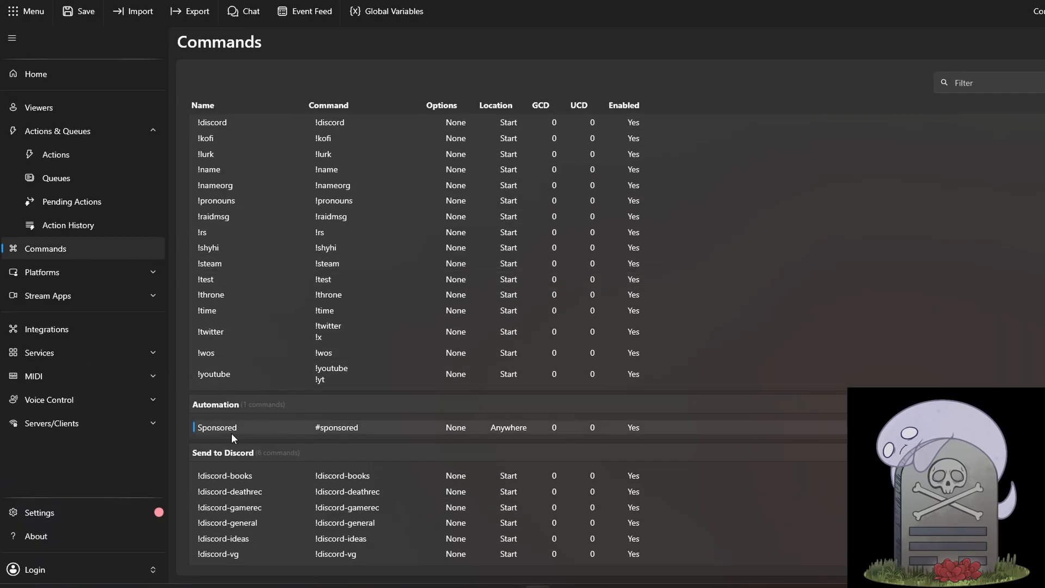
{"action": "double_click", "coordinate": [230, 433]}
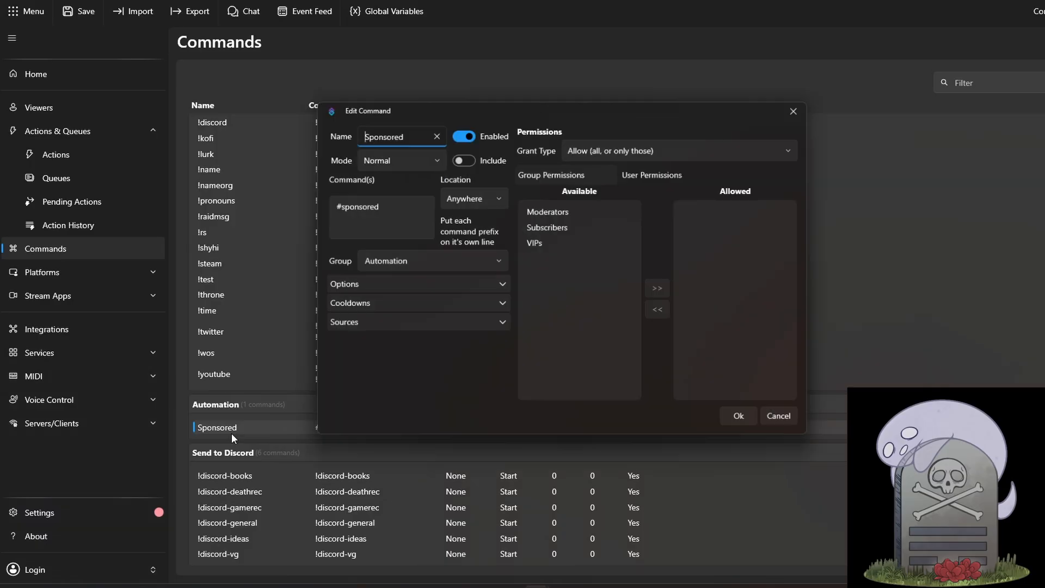
{"action": "left_click", "coordinate": [663, 174]}
{"action": "left_click", "coordinate": [91, 153]}
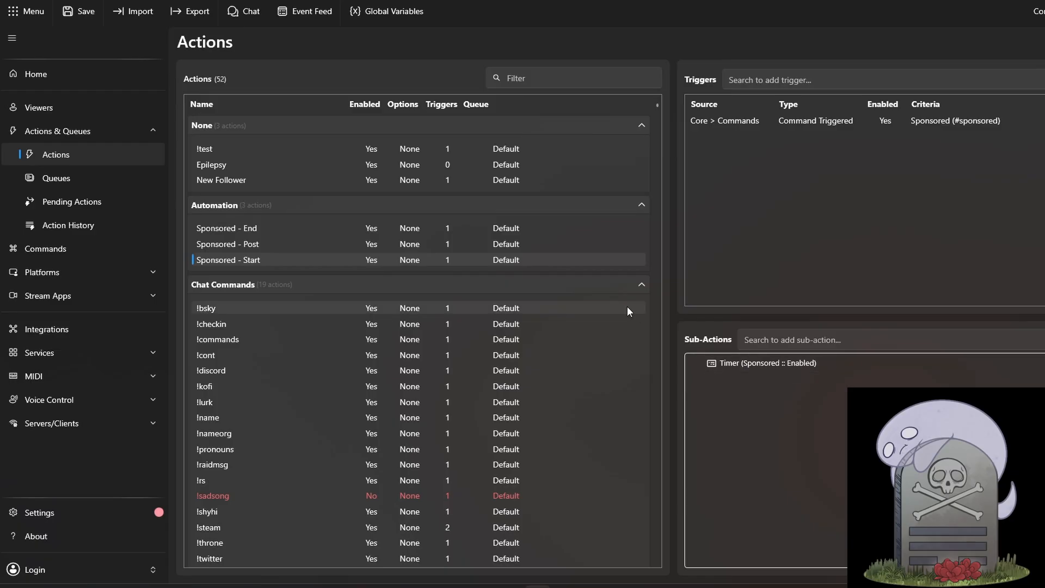
{"action": "left_click", "coordinate": [254, 229]}
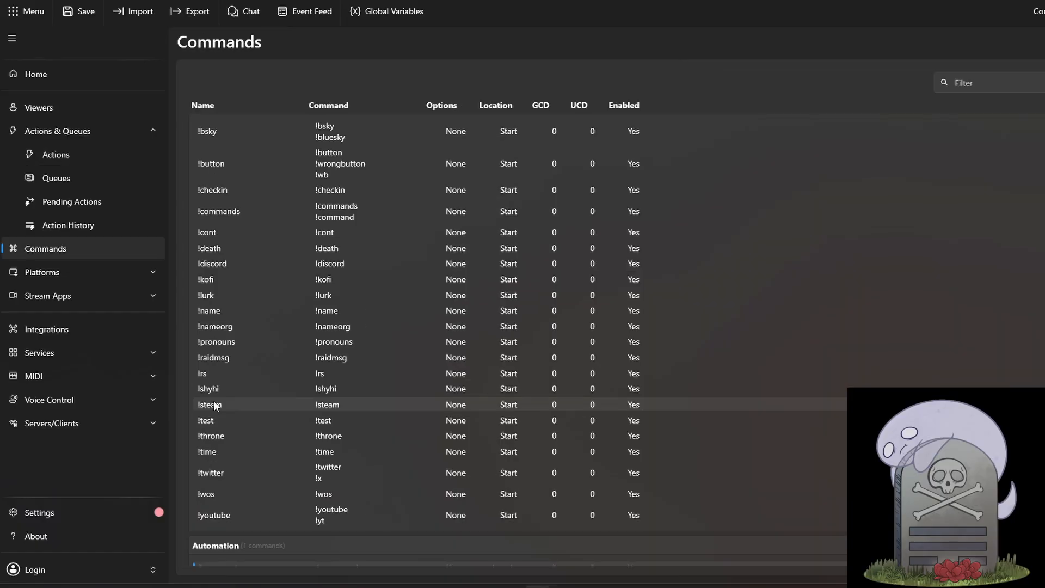
Inspect the !steam command's additional options and close it without changes
{"action": "double_click", "coordinate": [214, 405]}
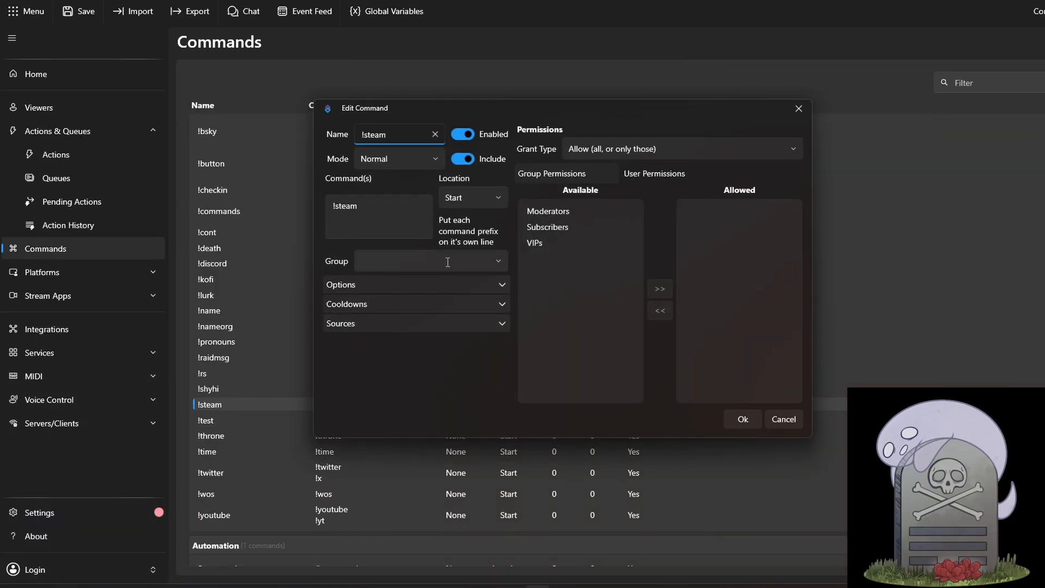
{"action": "left_click", "coordinate": [423, 284]}
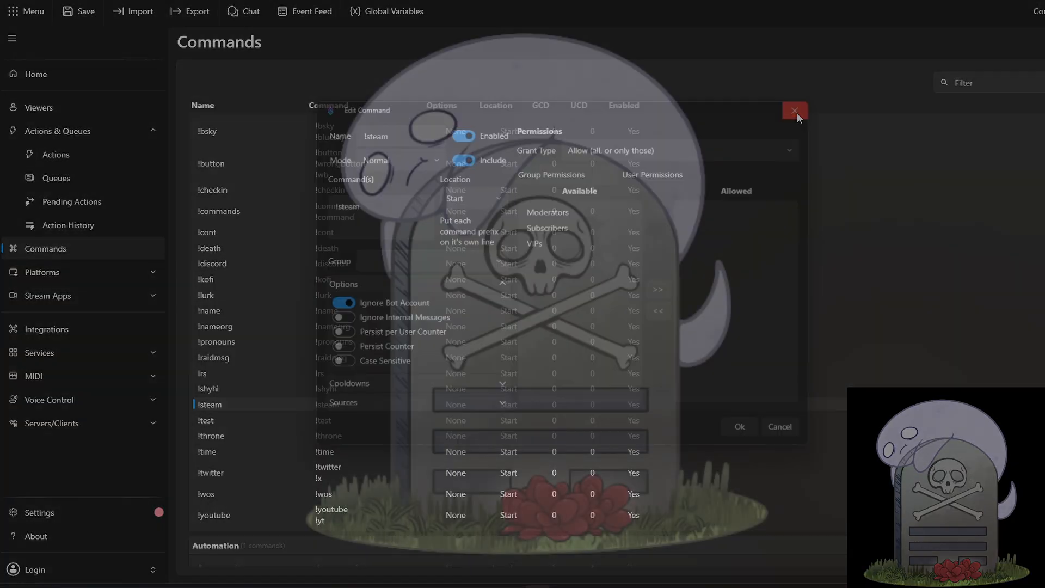
{"action": "left_click", "coordinate": [798, 109]}
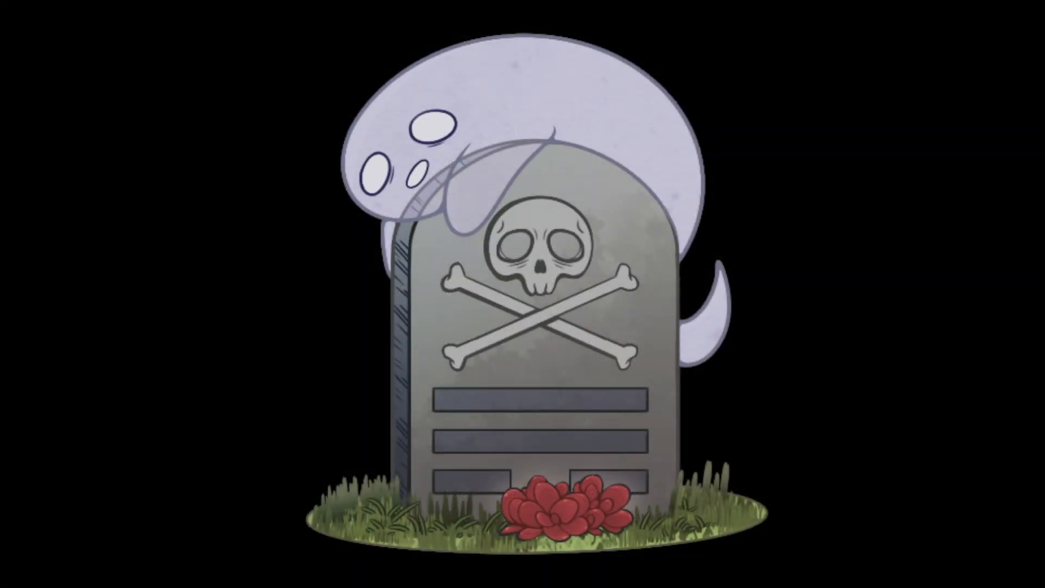